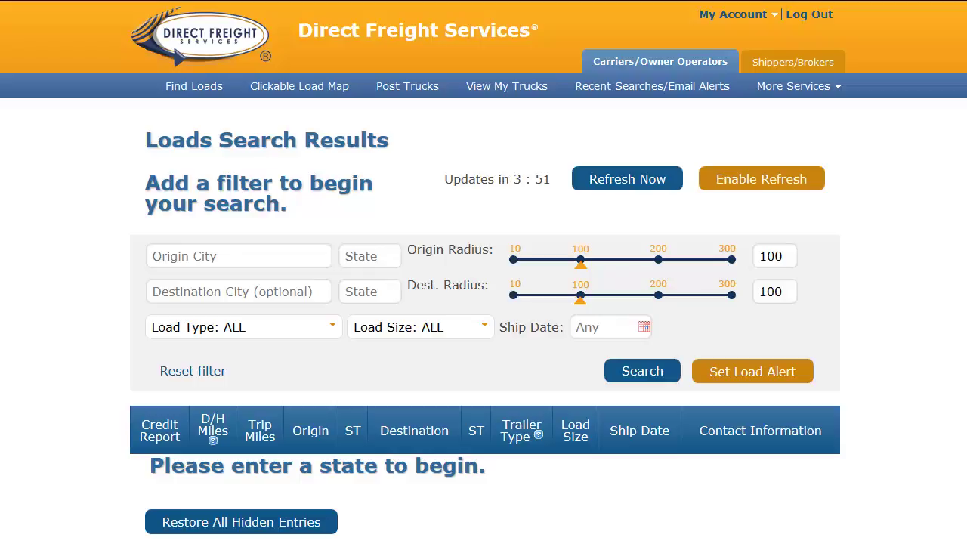
# Enter Kansas City as the origin city and MO as the origin state
pyautogui.click(184, 256)
pyautogui.write('Kan')
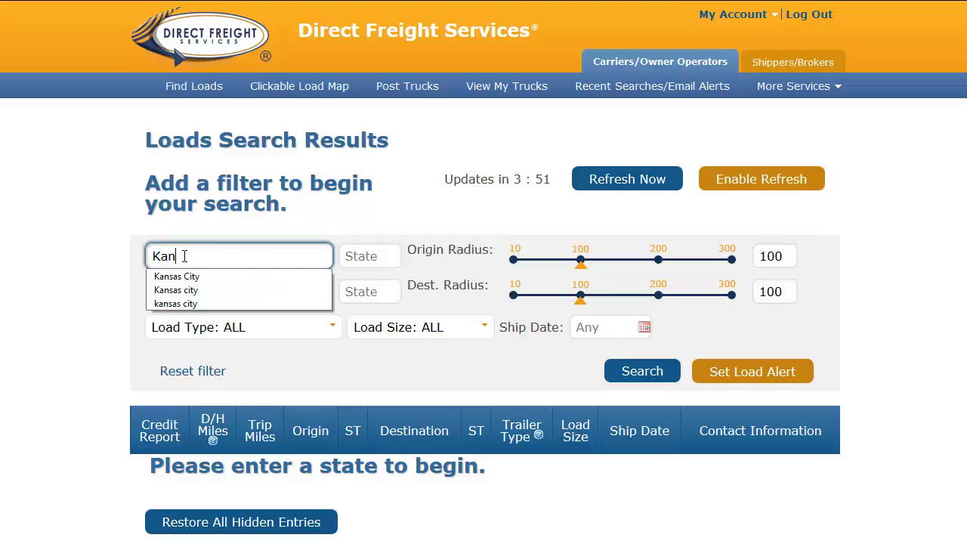
pyautogui.write('sas City')
pyautogui.press('Escape')
pyautogui.press('Tab')
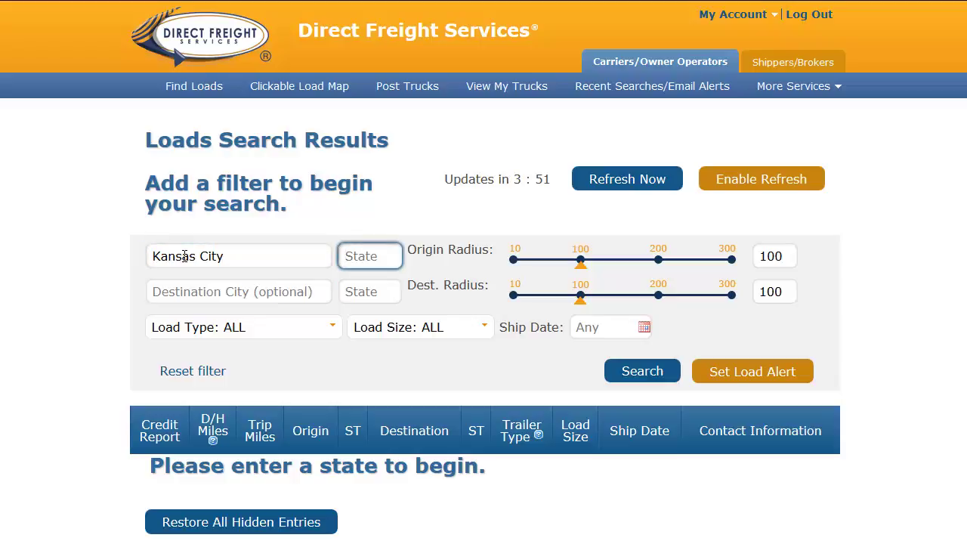
pyautogui.write('MO')
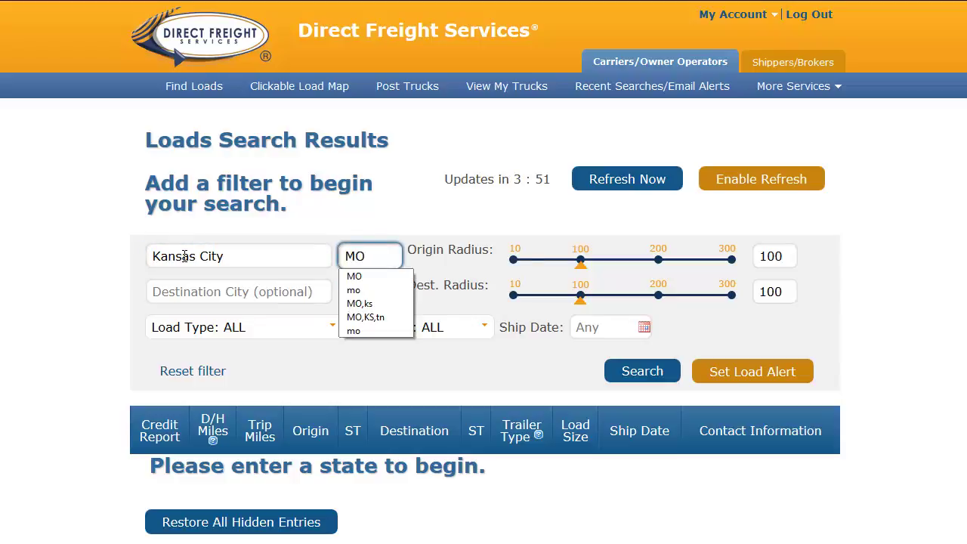
pyautogui.press('Tab')
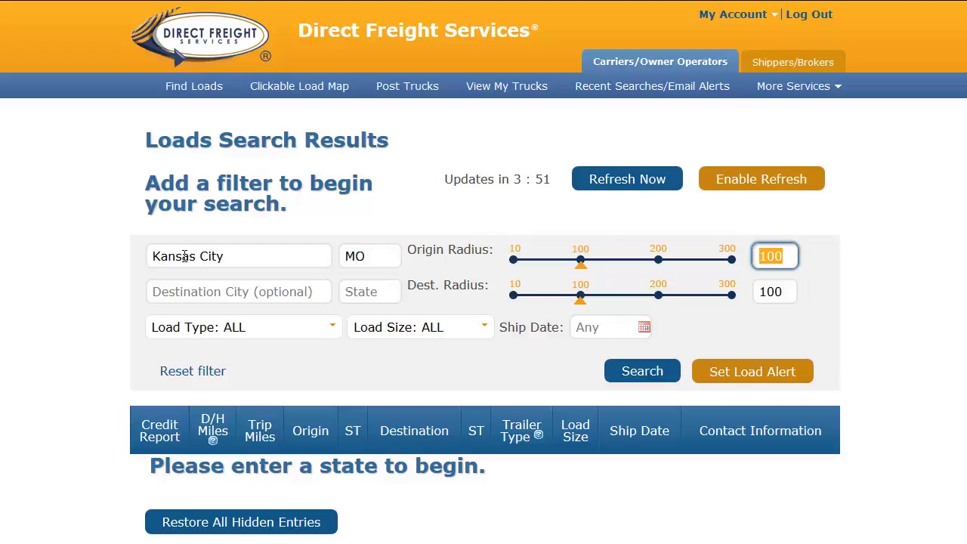
# Set the origin radius to 150 and the load type to V (Dry Van)
pyautogui.moveTo(581, 276); pyautogui.dragTo(617, 268)
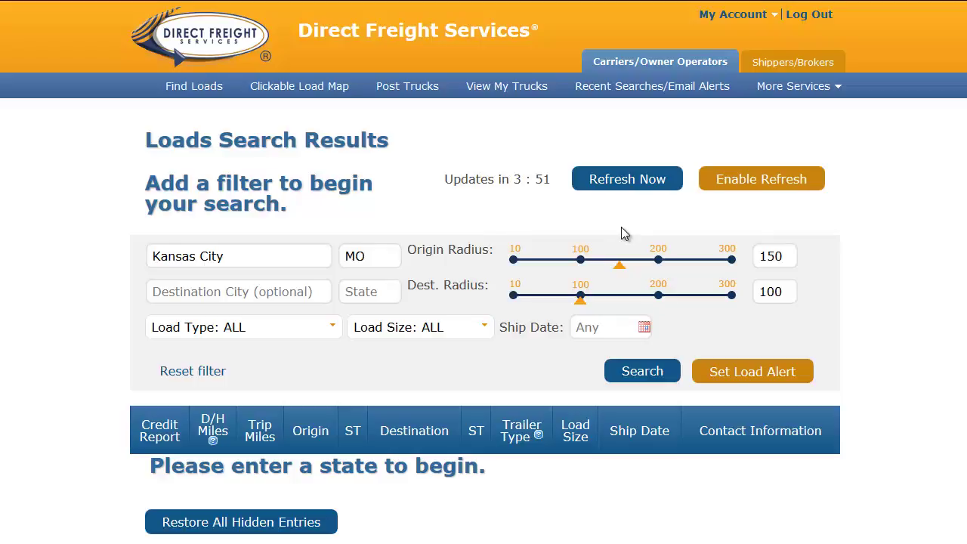
pyautogui.click(332, 327)
pyautogui.click(159, 381)
pyautogui.click(236, 329)
# Set load size to FULL (Full Load) and the ship date to October 14
pyautogui.click(485, 332)
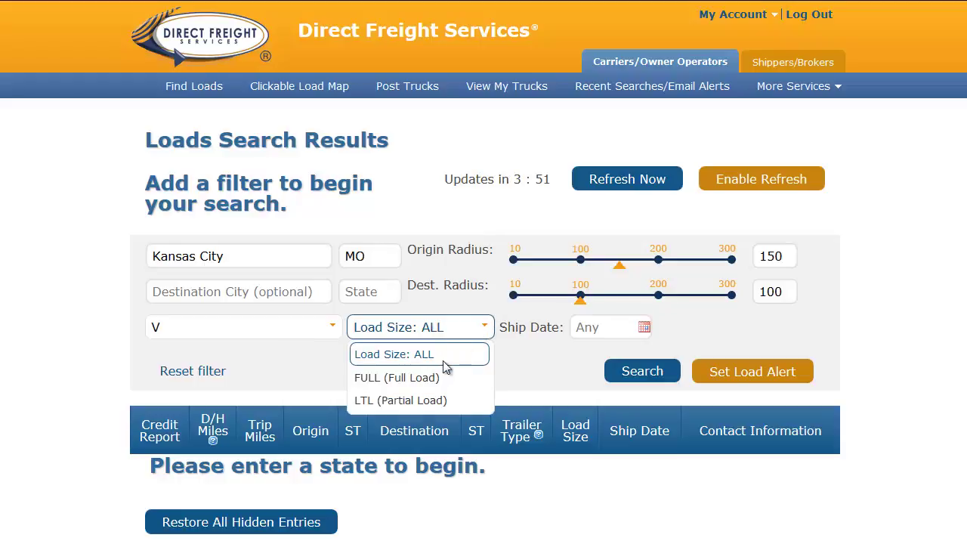
pyautogui.click(431, 379)
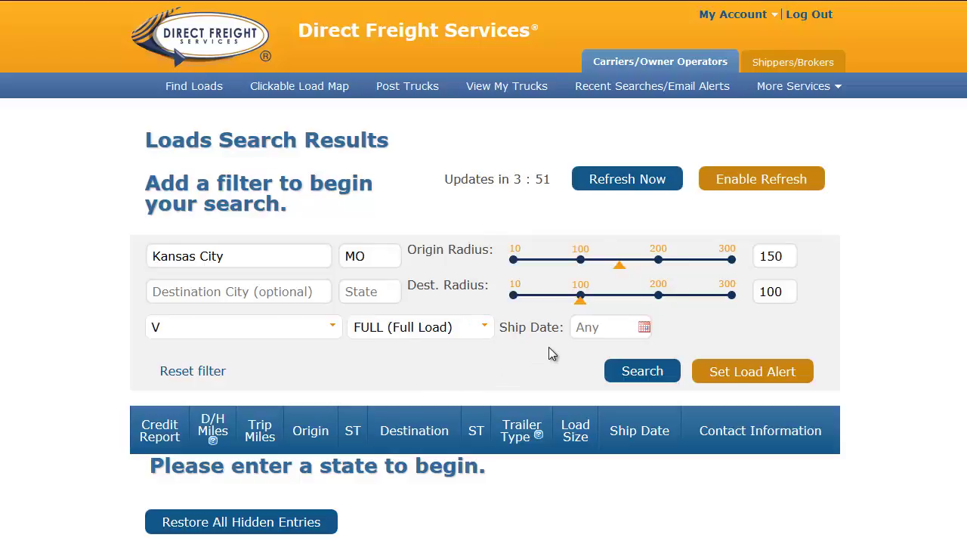
pyautogui.click(640, 333)
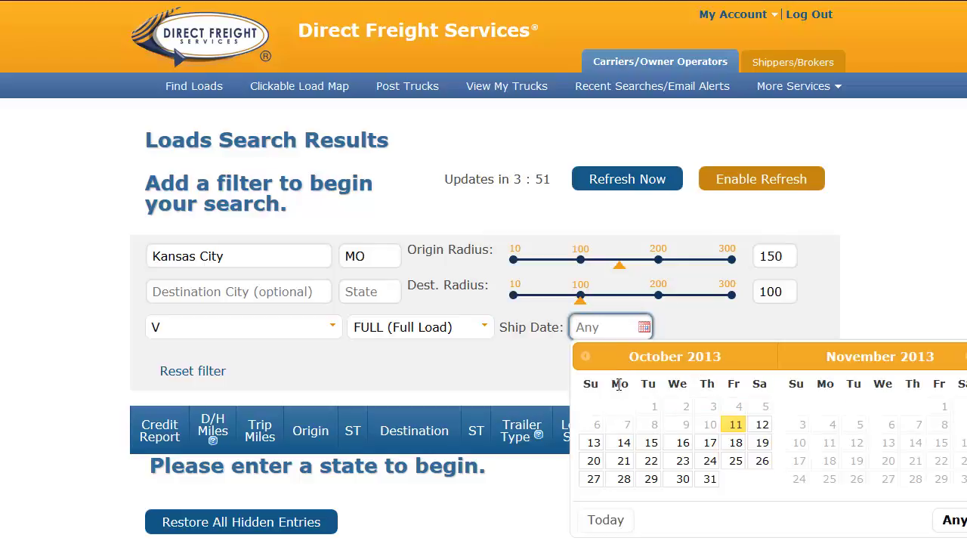
pyautogui.click(624, 443)
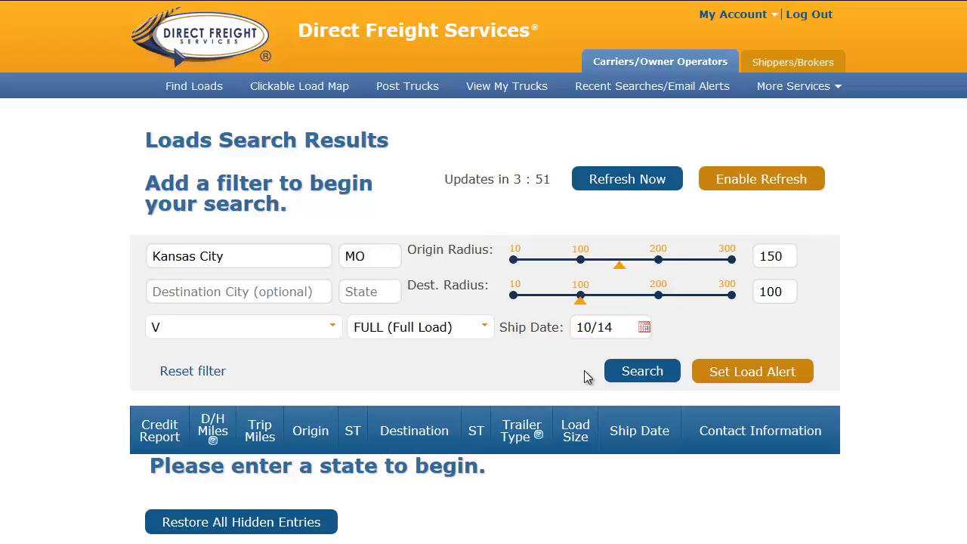
# Run the search, reduce the origin radius to 50, and search again for 28 loads
pyautogui.click(644, 372)
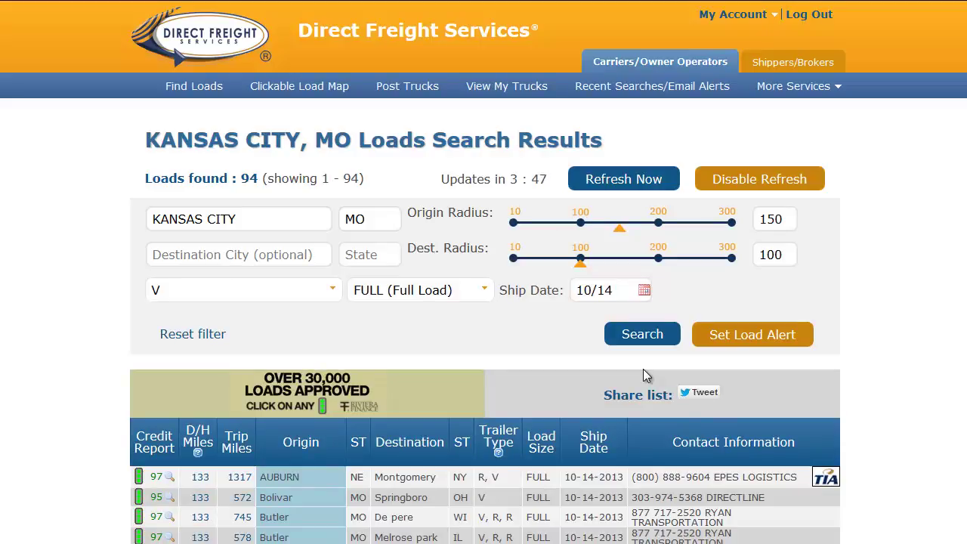
pyautogui.moveTo(622, 228); pyautogui.dragTo(545, 227)
pyautogui.click(640, 335)
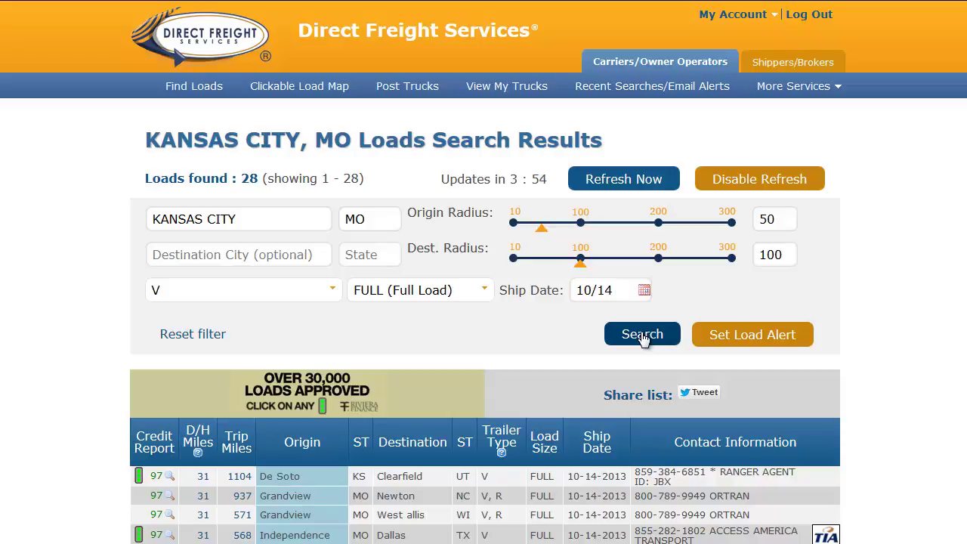
# Expand the 796-mile Kansas City, KS to Houston, TX load in the results
pyautogui.scroll(-1, 649, 317)
pyautogui.scroll(-3, 651, 306)
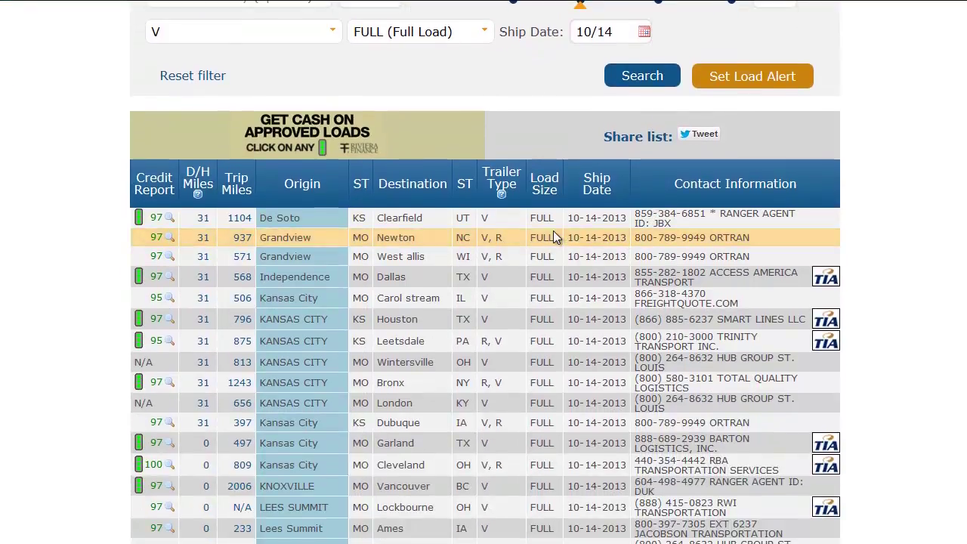
pyautogui.click(537, 316)
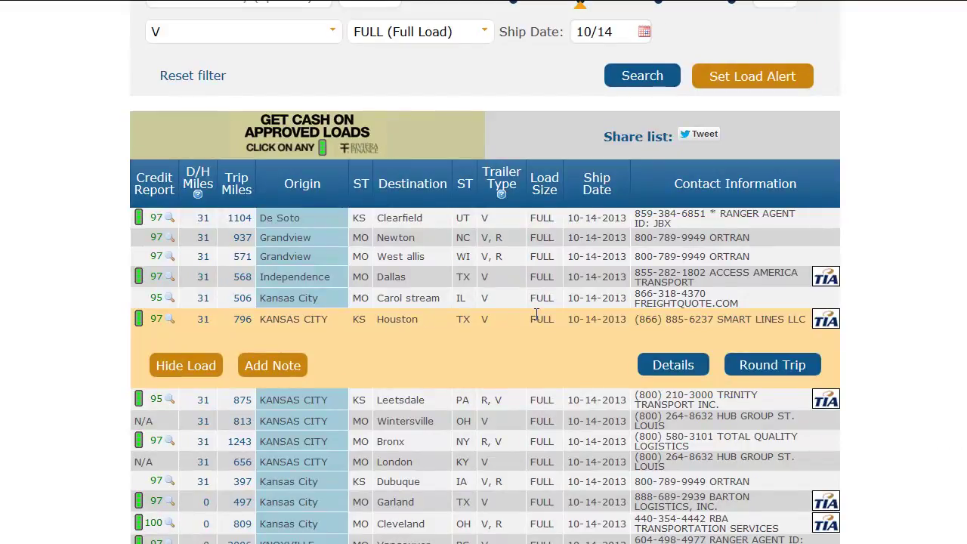
# Hide the Kansas City to Houston load with the Hidden option and save
pyautogui.click(190, 367)
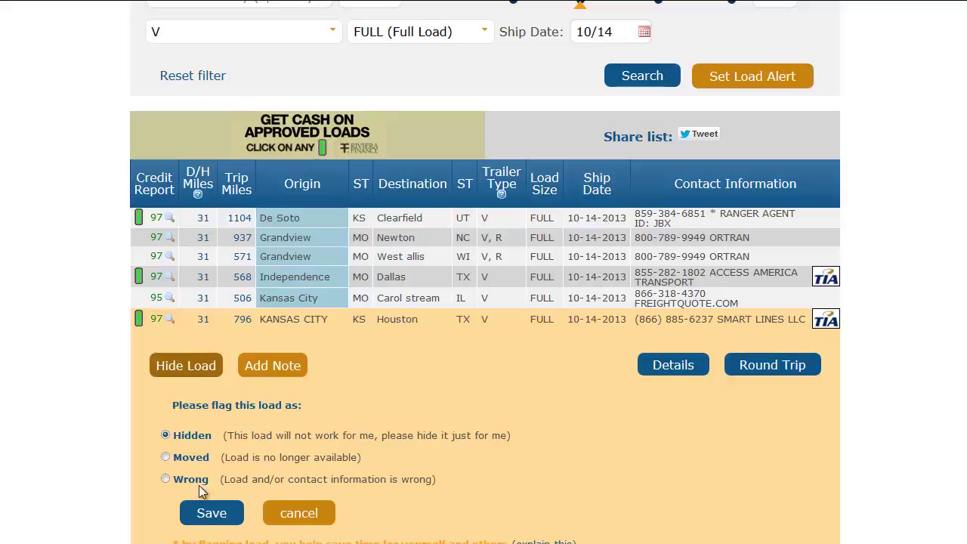
pyautogui.click(204, 514)
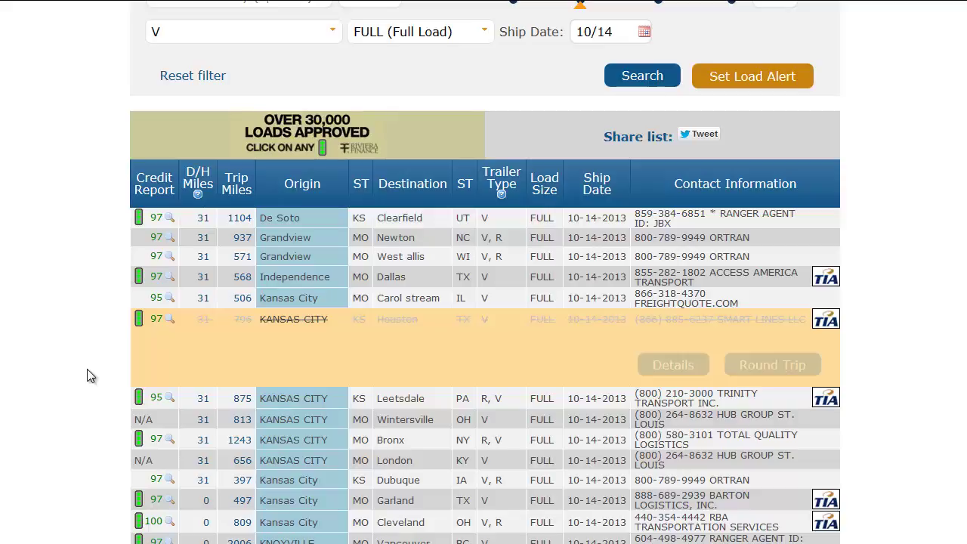
pyautogui.scroll(-3, 86, 343)
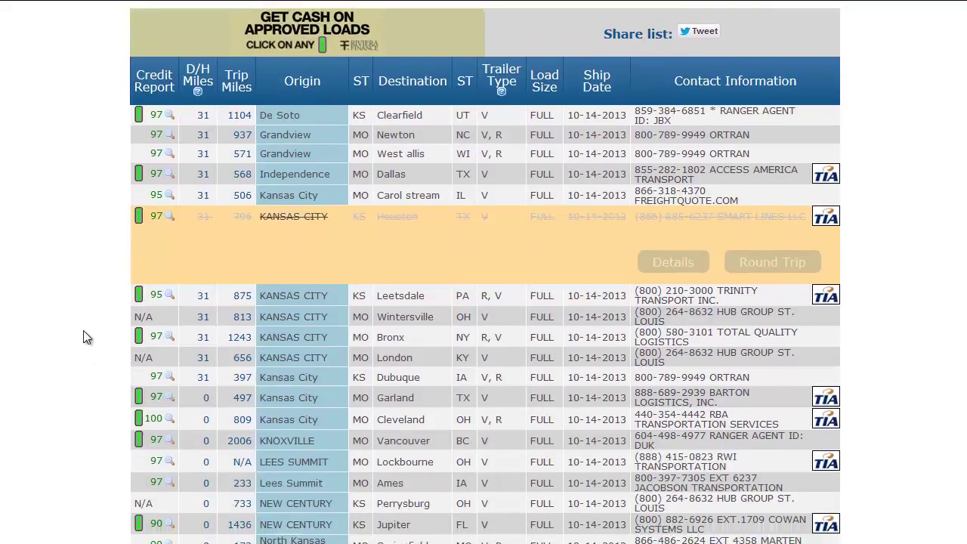
pyautogui.scroll(-2, 85, 333)
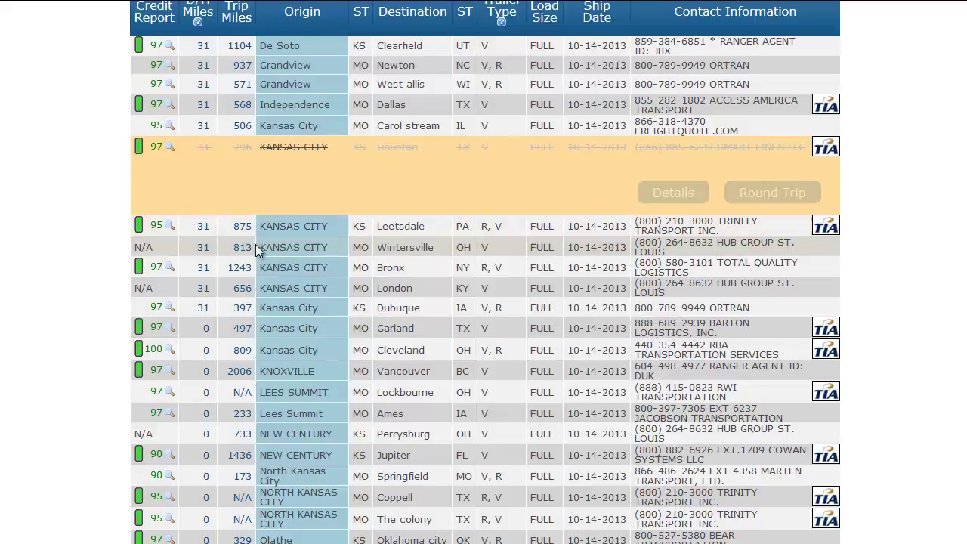
# Add a call note on the Dubuque load citing $1.65 per mile, then view Round Trip loads
pyautogui.click(272, 308)
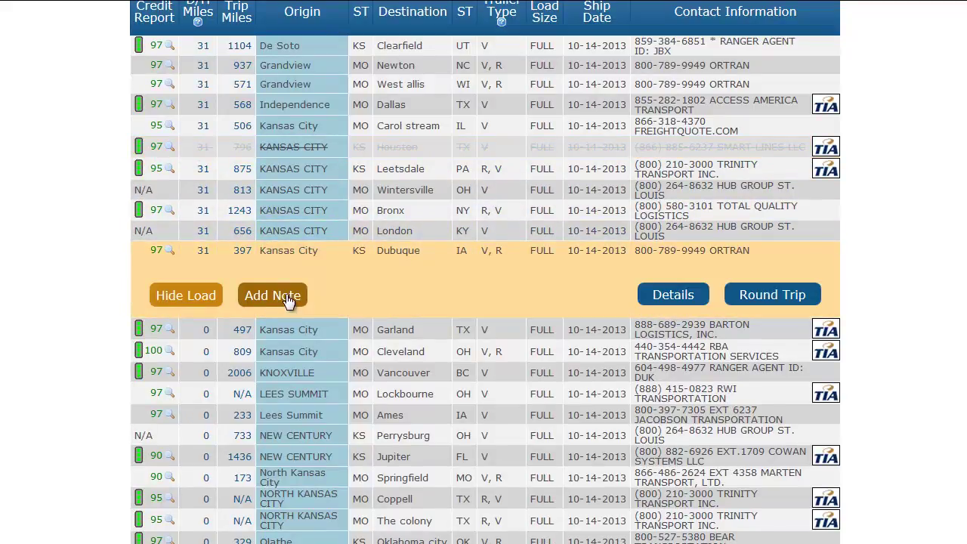
pyautogui.click(272, 295)
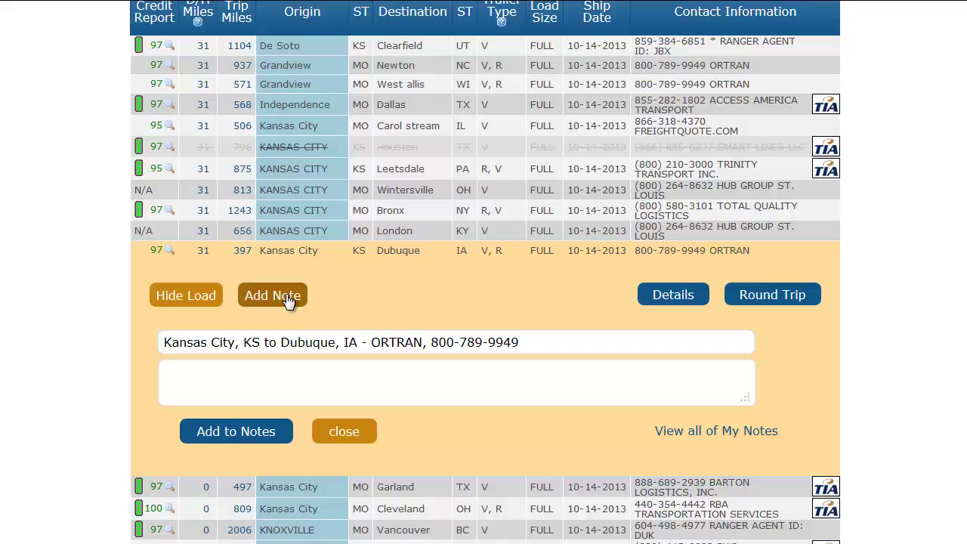
pyautogui.click(174, 367)
pyautogui.write('Called and talked to Ethan at ex')
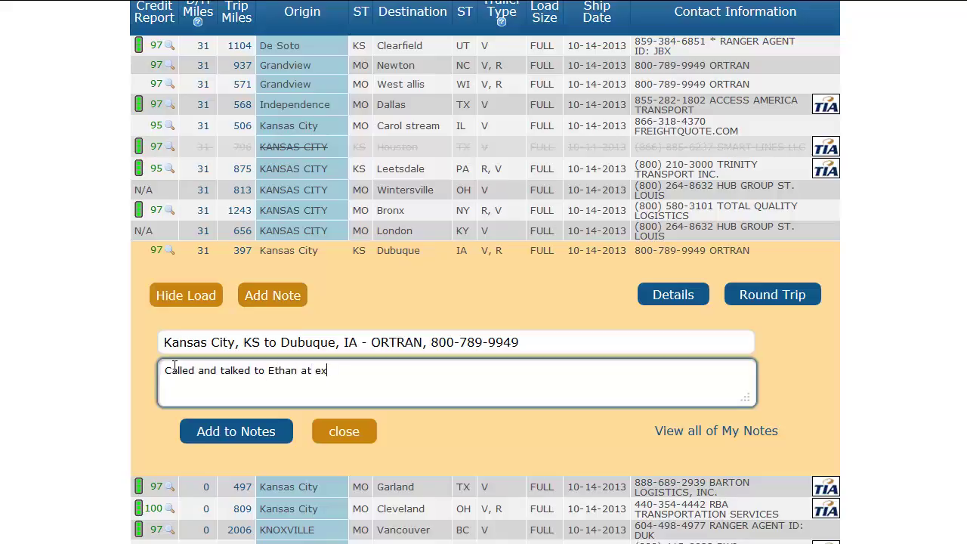
pyautogui.write('t. 209.  This load pays ')
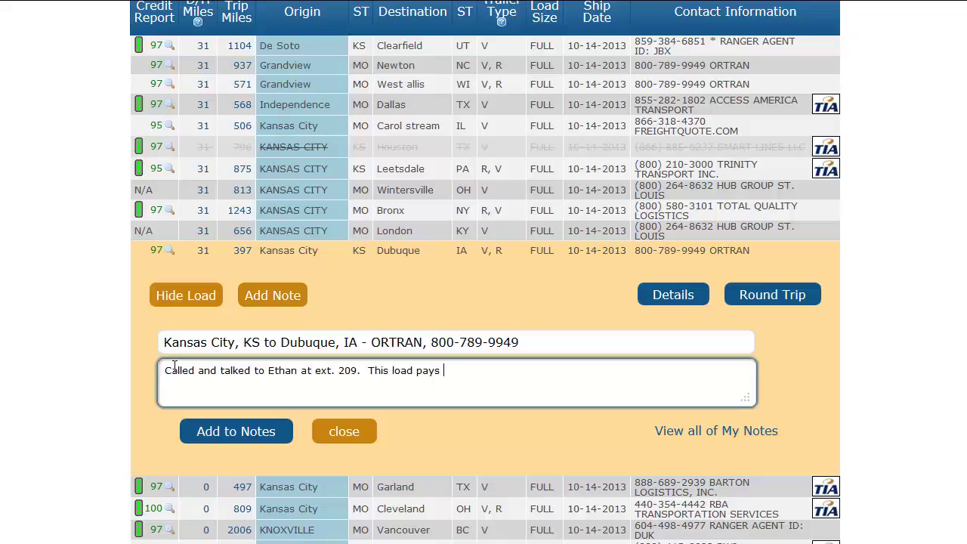
pyautogui.write('$1.65 per mile.')
pyautogui.click(212, 433)
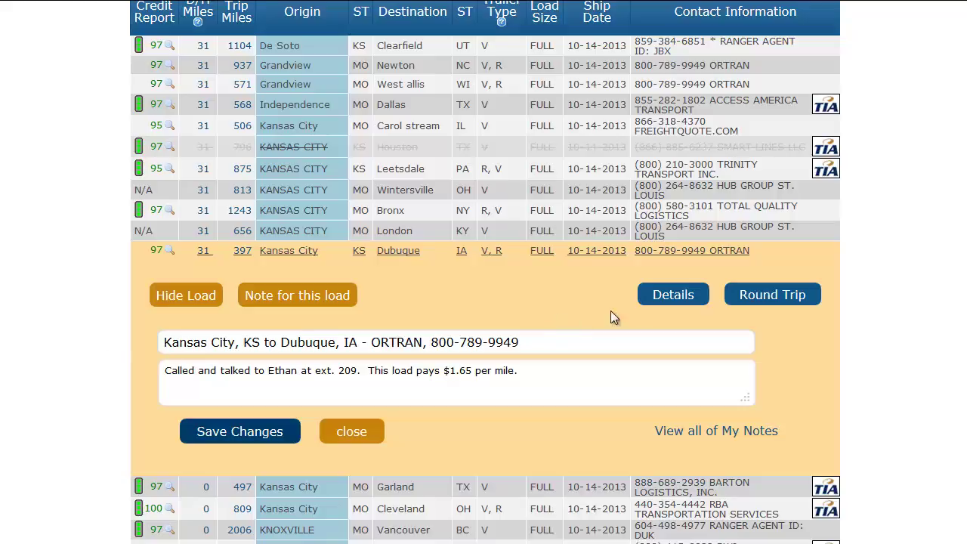
pyautogui.click(744, 302)
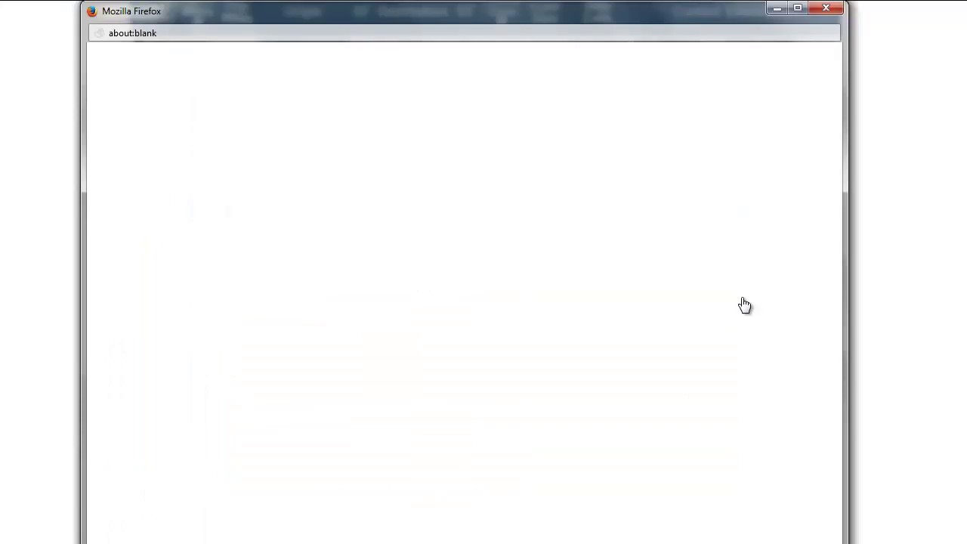